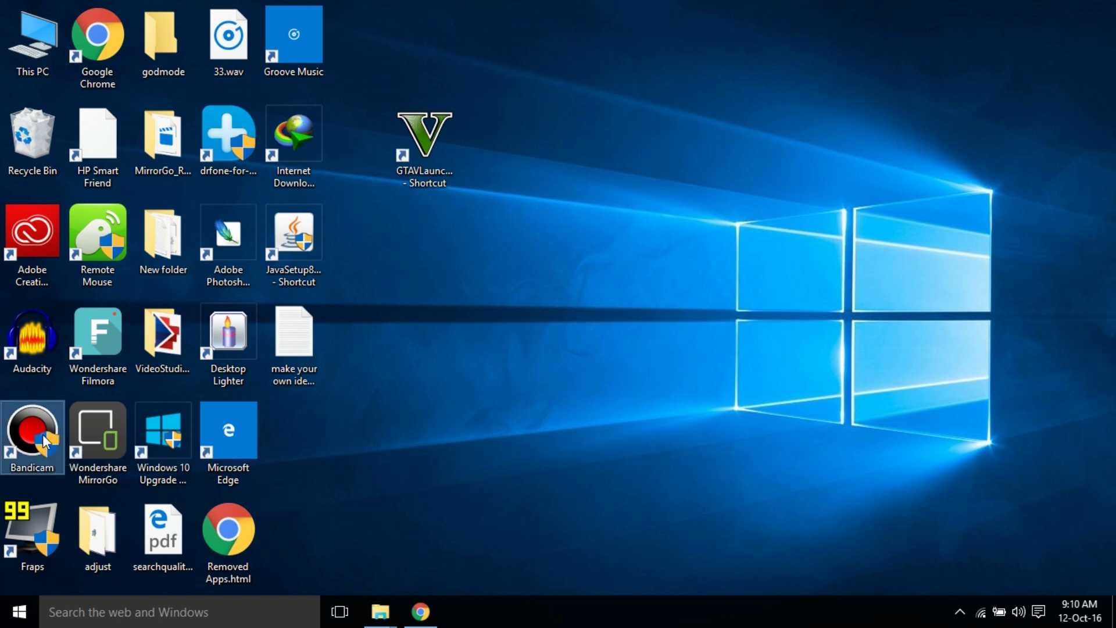
- Drag the Bandicam shortcut from the bottom-left icon column to the centre of the desktop
{"action": "left_click_drag", "start_coordinate": [36, 435], "coordinate": [497, 336]}
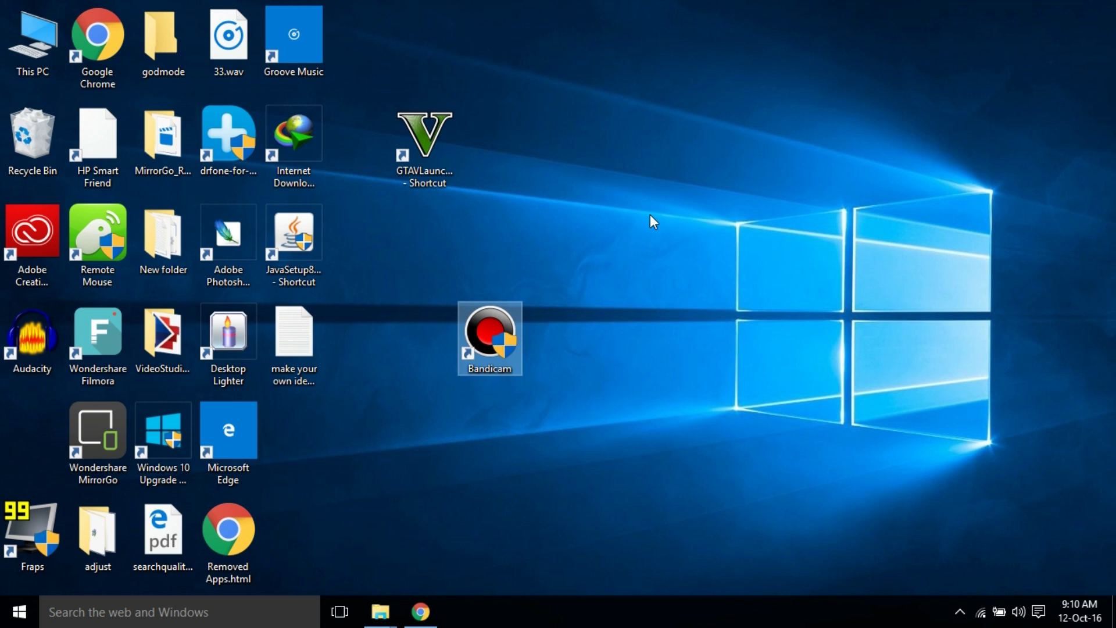
{"action": "left_click", "coordinate": [421, 611]}
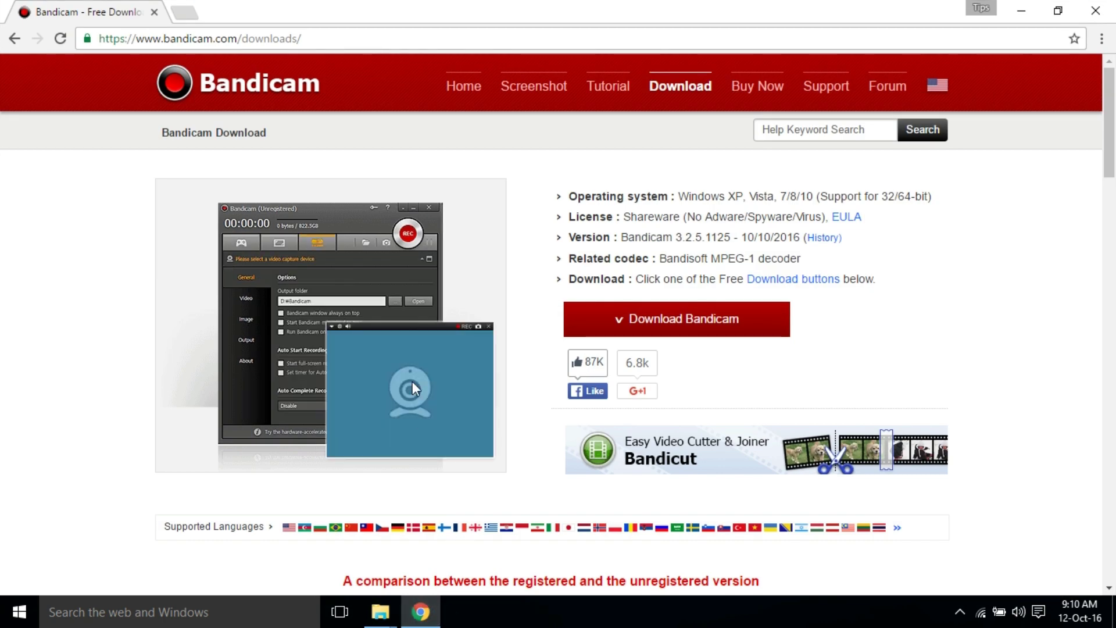
{"action": "left_click", "coordinate": [1022, 11]}
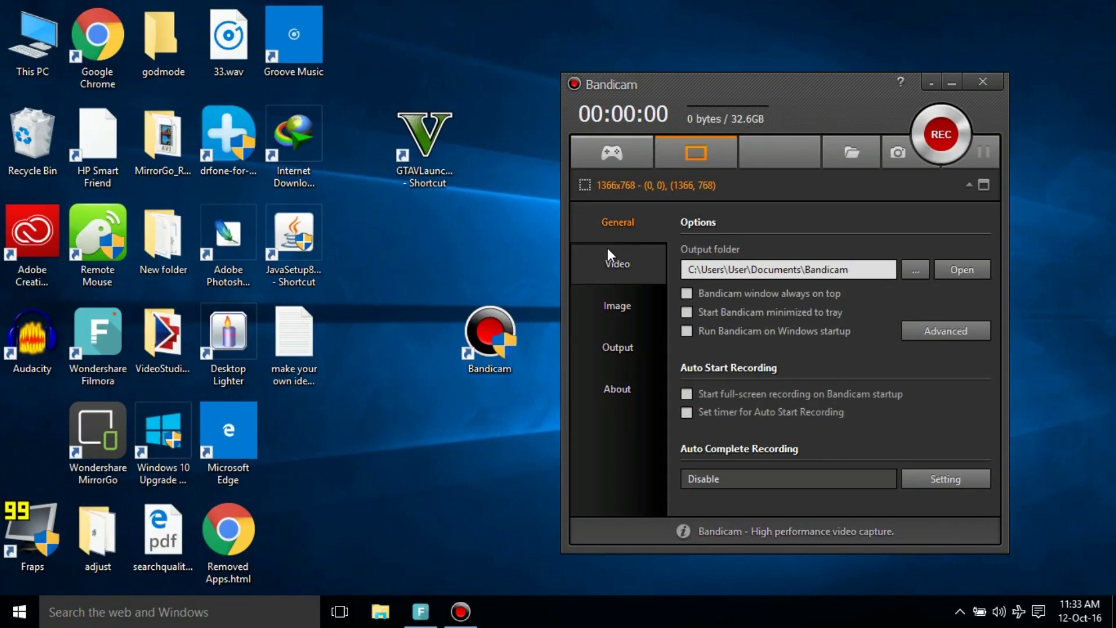
- In Bandicam's video recording settings, enable the webcam overlay using HP Truevision HD
{"action": "left_click", "coordinate": [608, 265]}
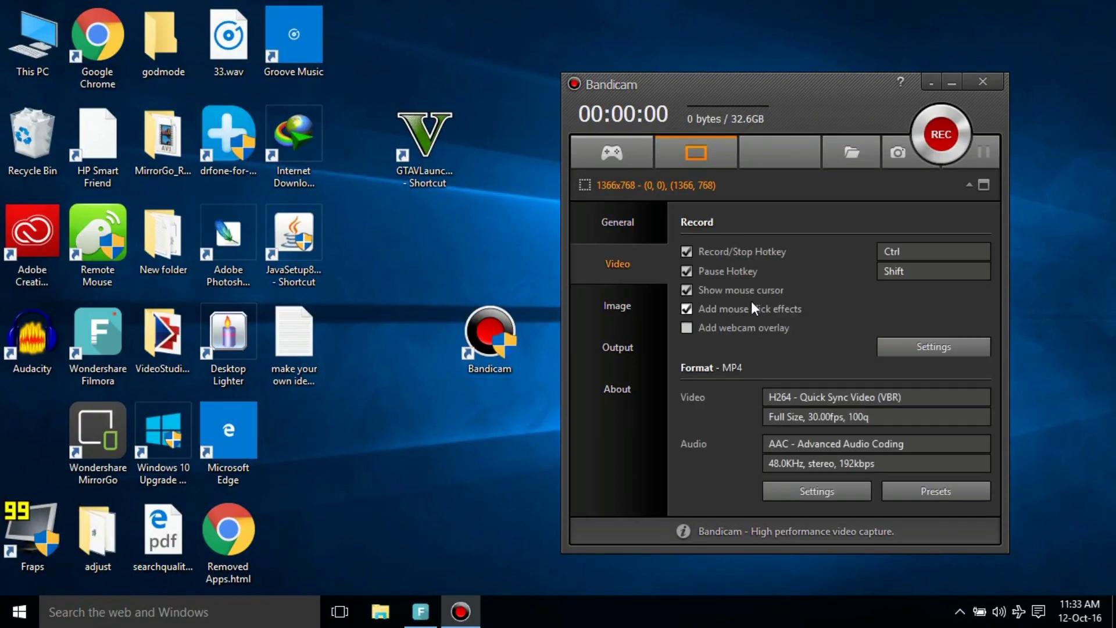
{"action": "left_click", "coordinate": [914, 347]}
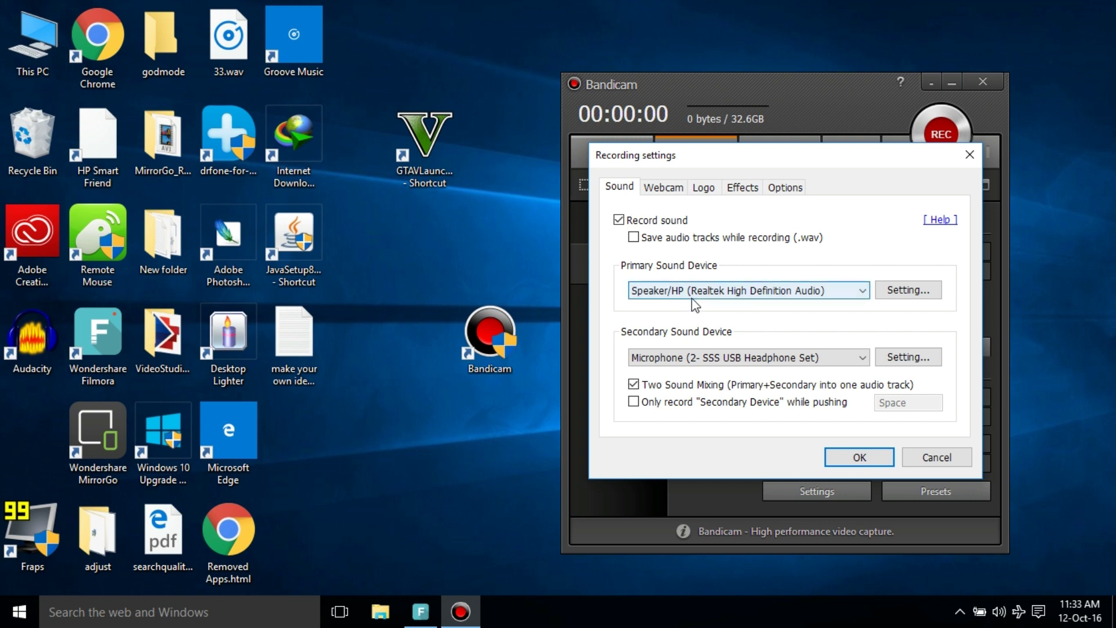
{"action": "left_click", "coordinate": [674, 192]}
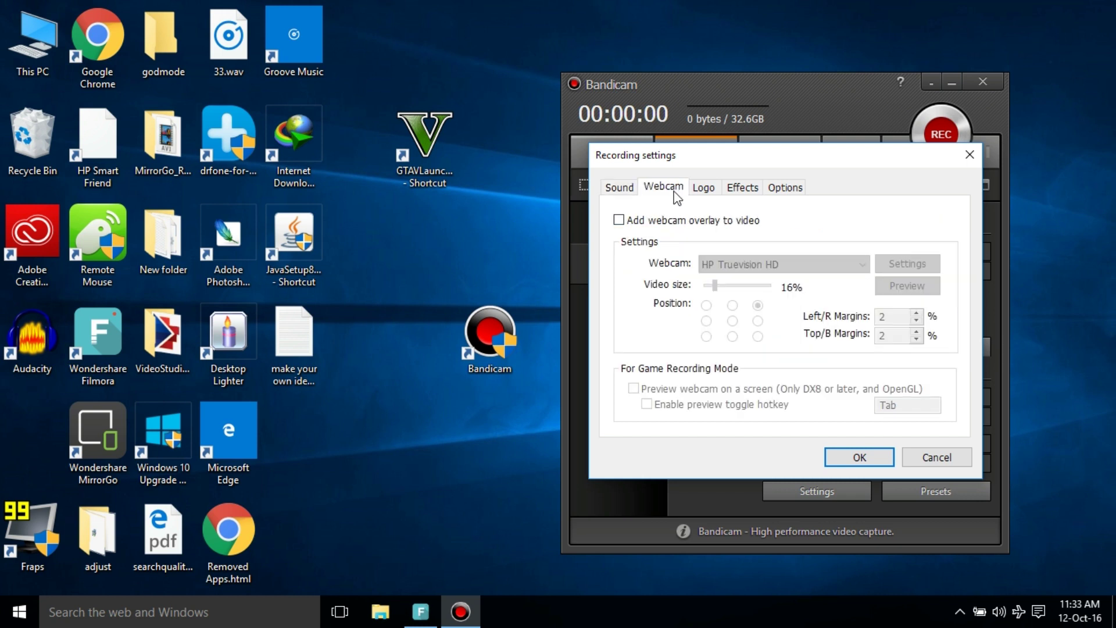
{"action": "left_click", "coordinate": [671, 227]}
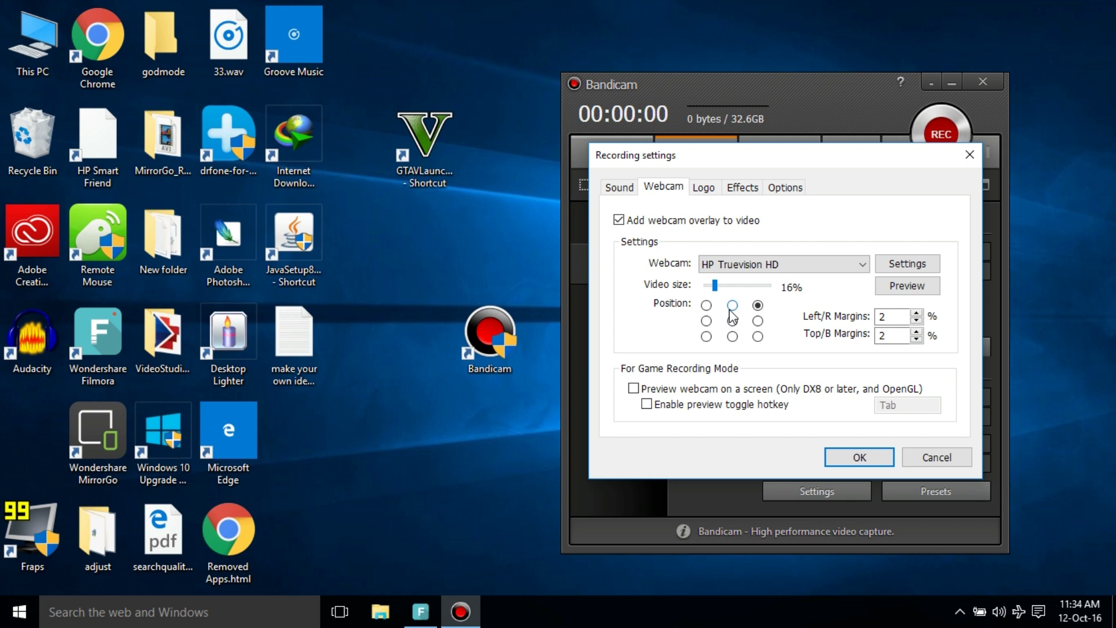
{"action": "left_click", "coordinate": [795, 266]}
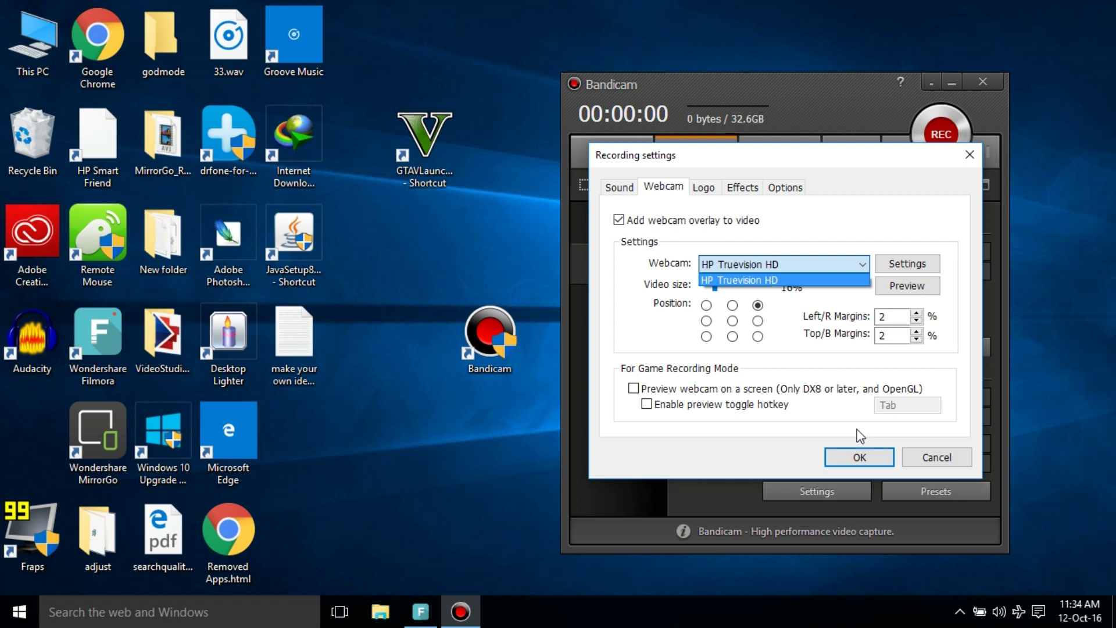
{"action": "left_click", "coordinate": [703, 194]}
- Review the Logo and Effects tabs, and keep recording priority at High
{"action": "left_click", "coordinate": [704, 193]}
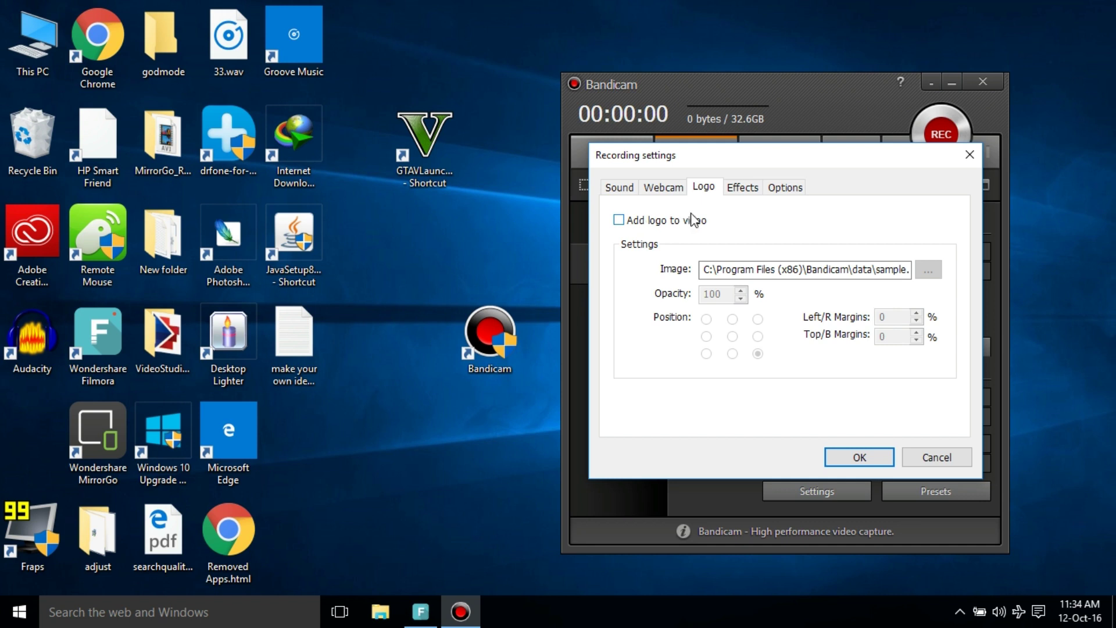
{"action": "left_click", "coordinate": [755, 193]}
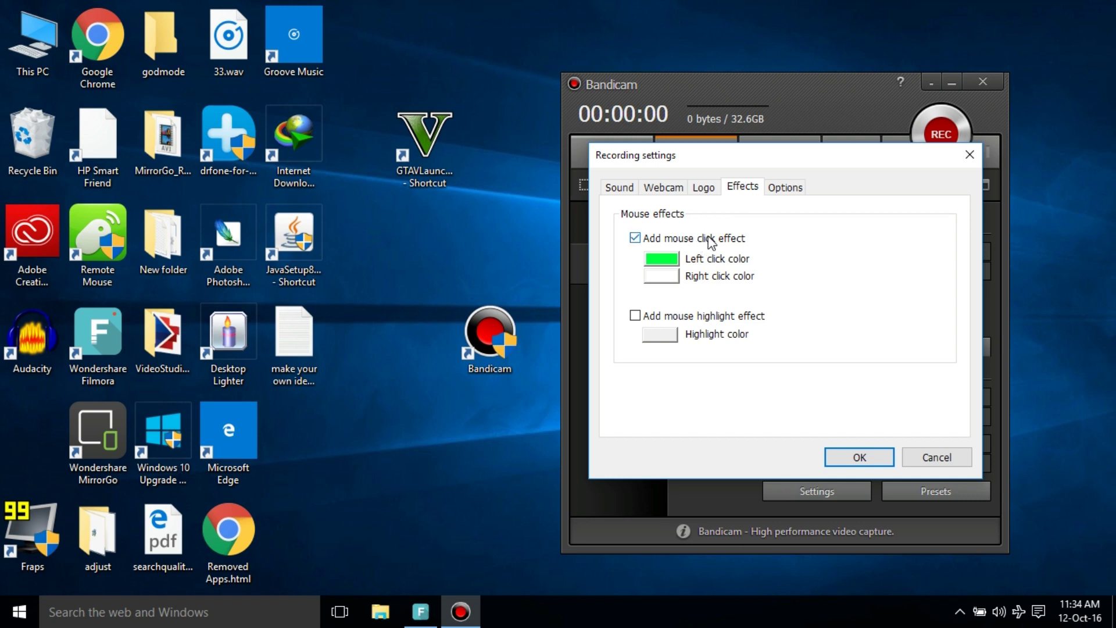
{"action": "left_click", "coordinate": [792, 193]}
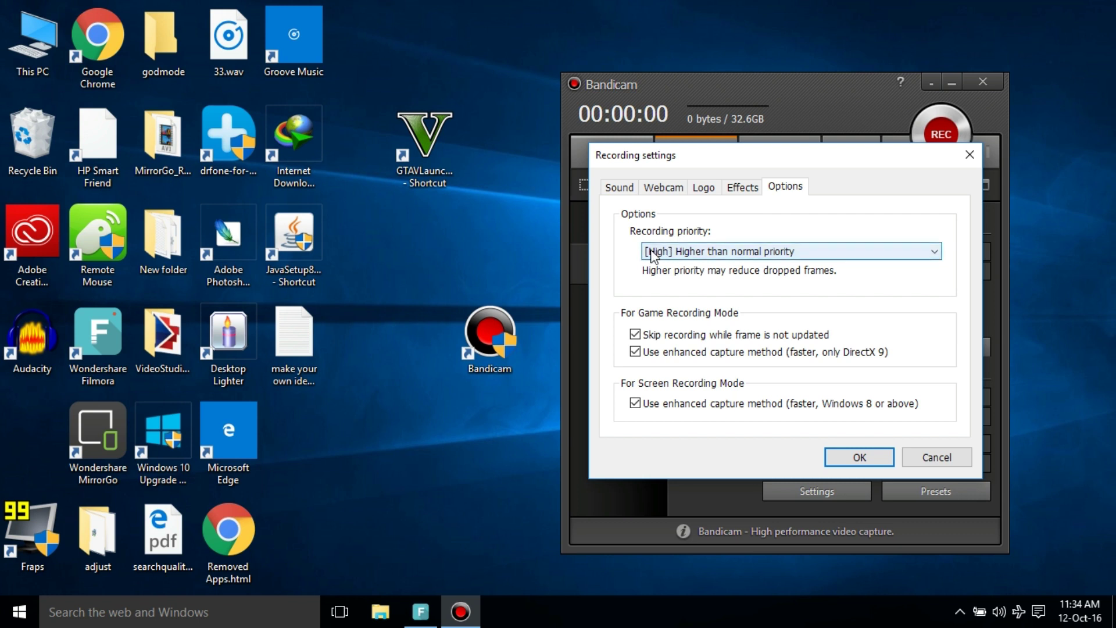
{"action": "left_click", "coordinate": [651, 249]}
{"action": "left_click", "coordinate": [663, 278]}
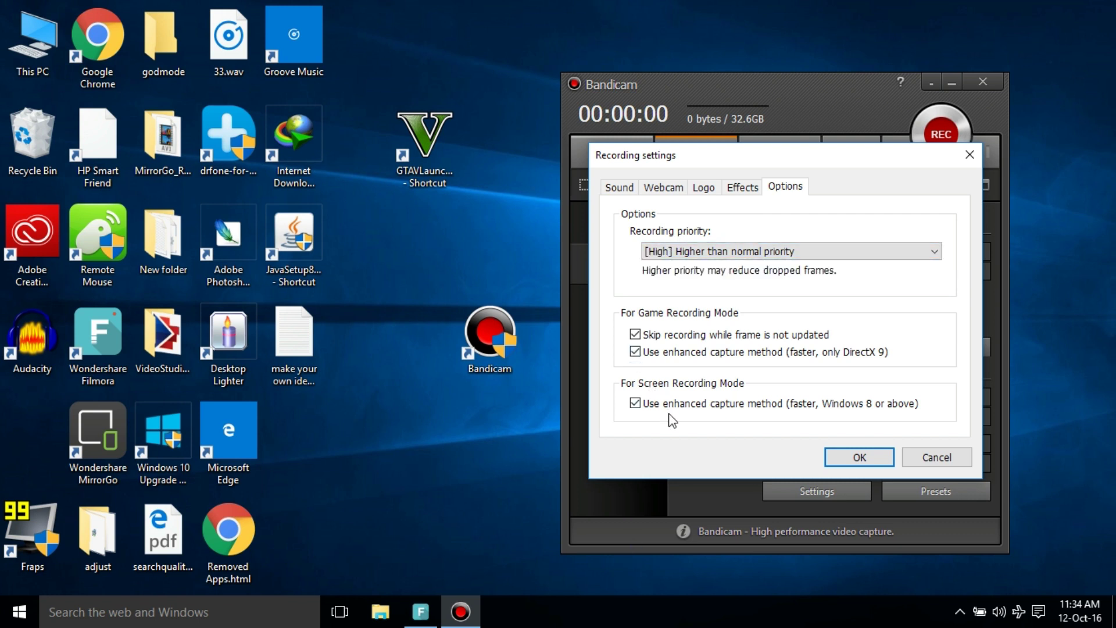
- Confirm MP4 output at Full Size, 30 fps, H264 Quick Sync, quality 100
{"action": "left_click", "coordinate": [849, 454]}
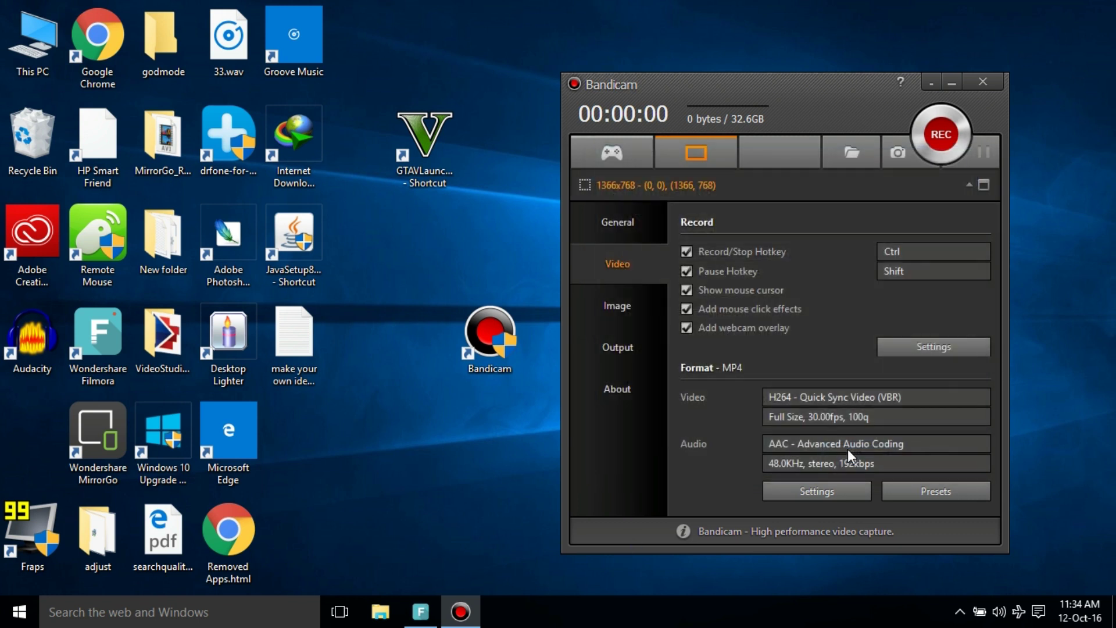
{"action": "left_click", "coordinate": [800, 493]}
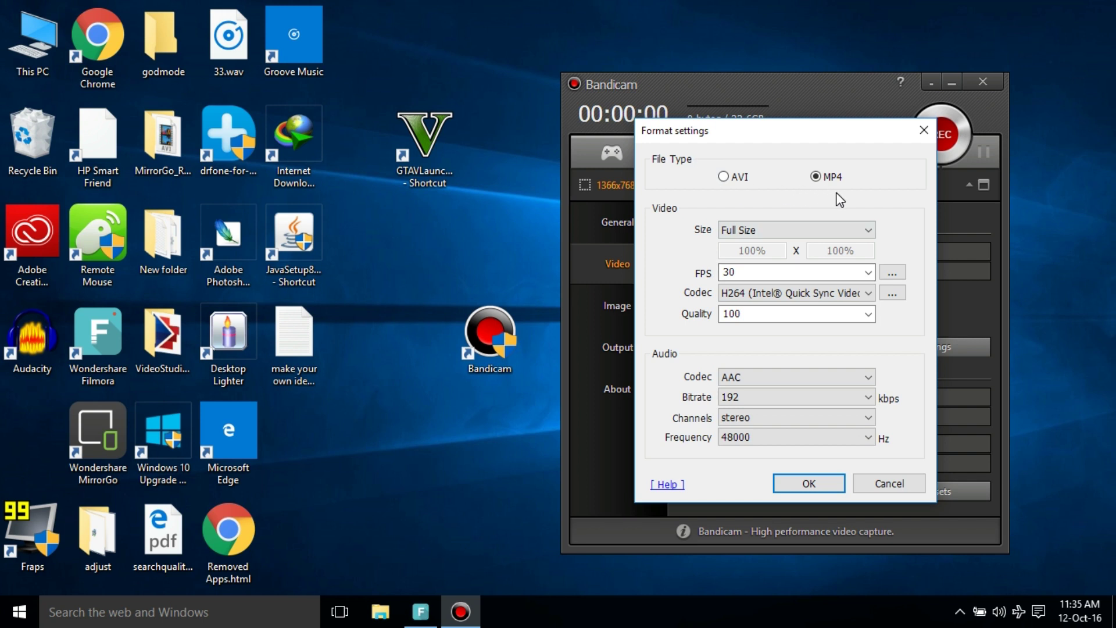
{"action": "left_click", "coordinate": [769, 229]}
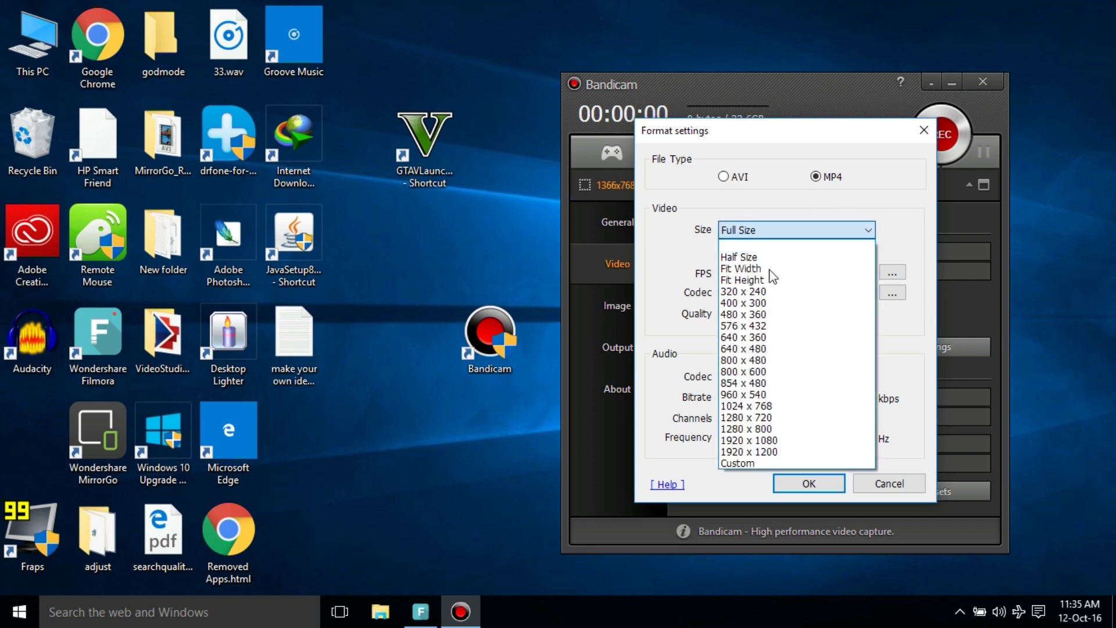
{"action": "left_click", "coordinate": [700, 260]}
{"action": "left_click", "coordinate": [729, 270]}
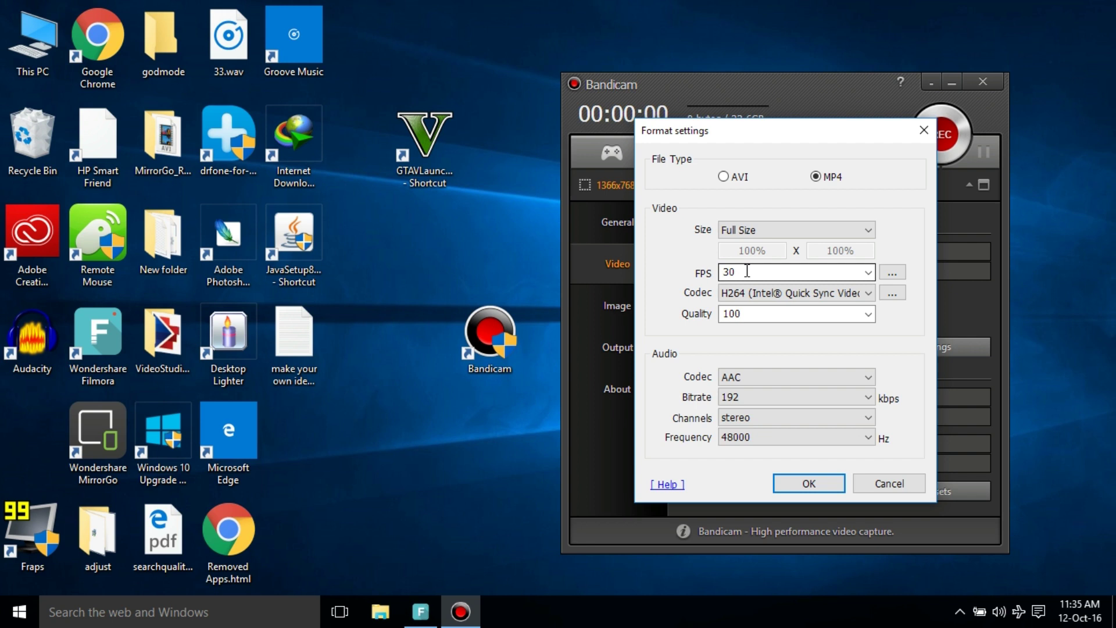
{"action": "left_click", "coordinate": [738, 293]}
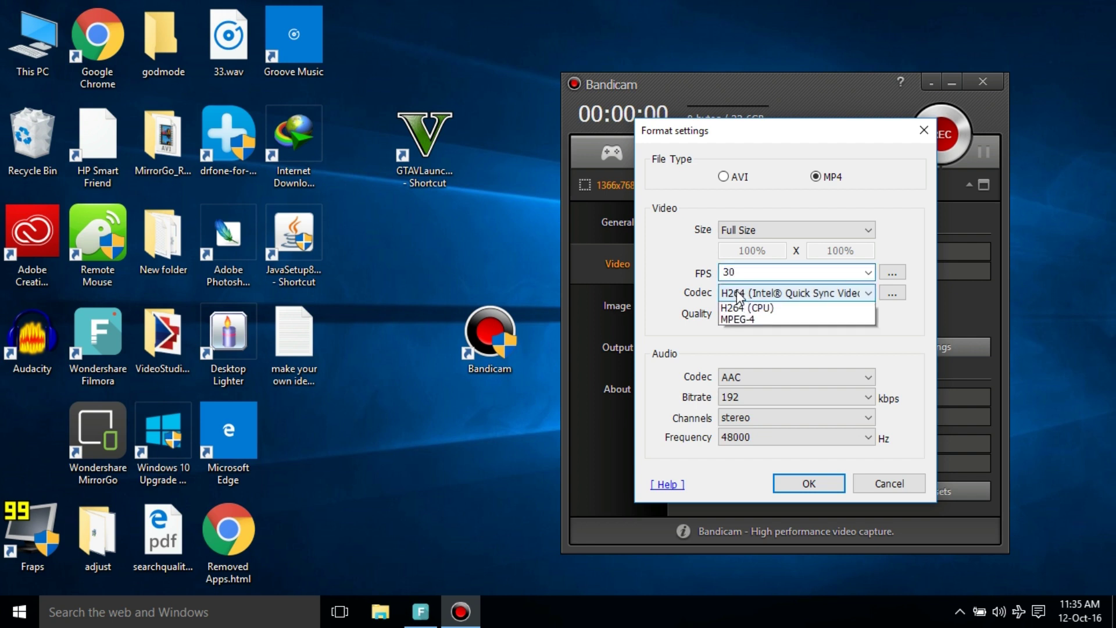
{"action": "left_click", "coordinate": [708, 297]}
{"action": "left_click", "coordinate": [758, 319]}
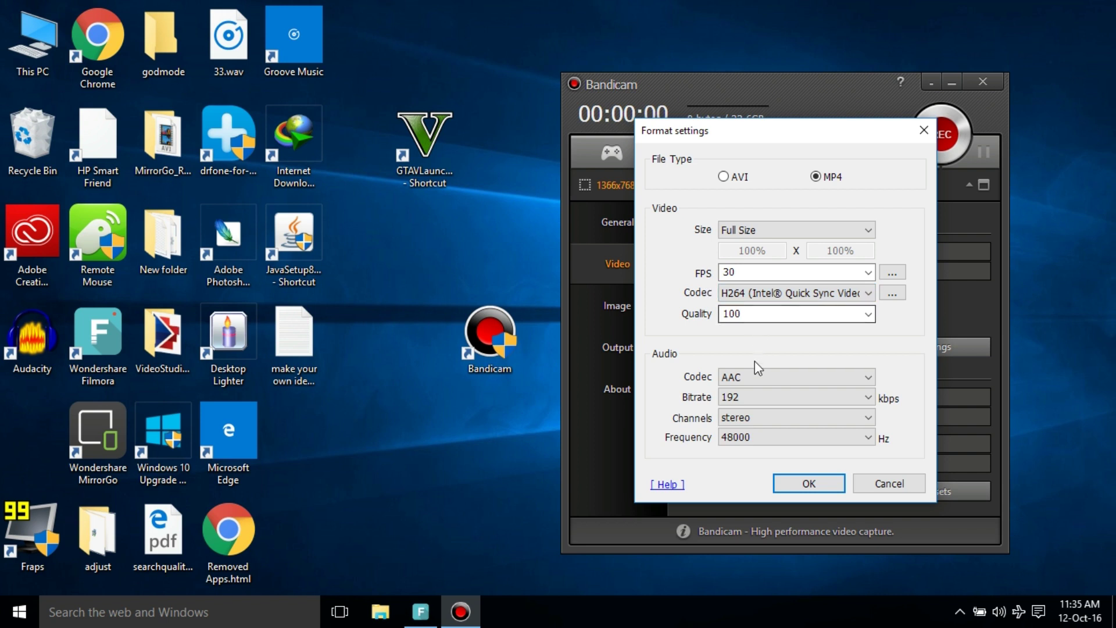
{"action": "left_click", "coordinate": [789, 484]}
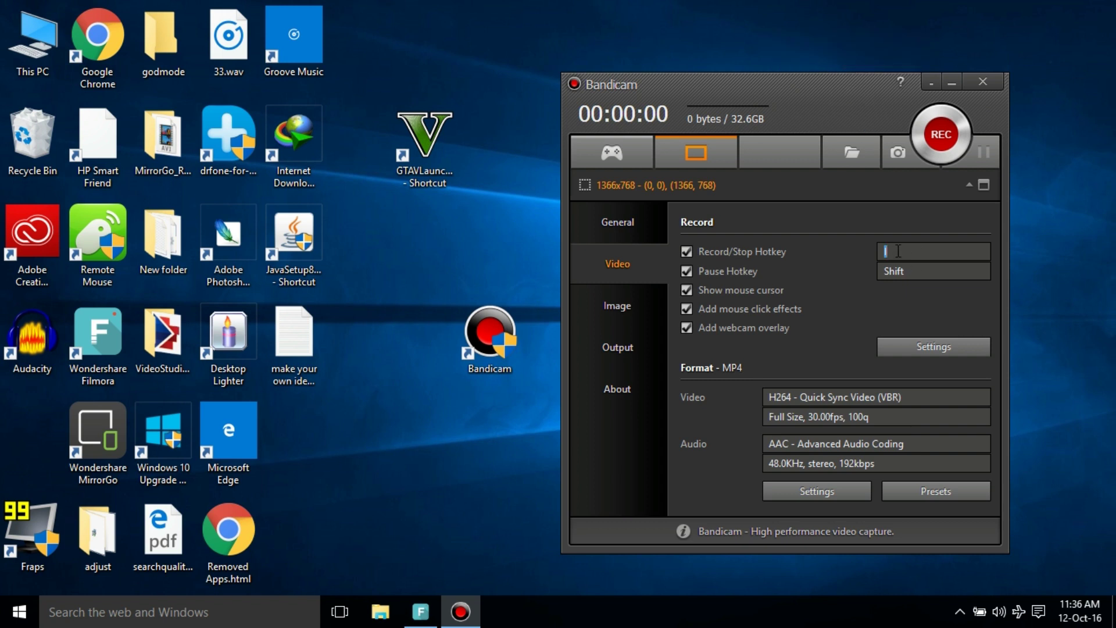
- Assign Ctrl+A as Bandicam's Record/Stop hotkey
{"action": "key", "text": "ctrl+a"}
{"action": "left_click", "coordinate": [860, 216]}
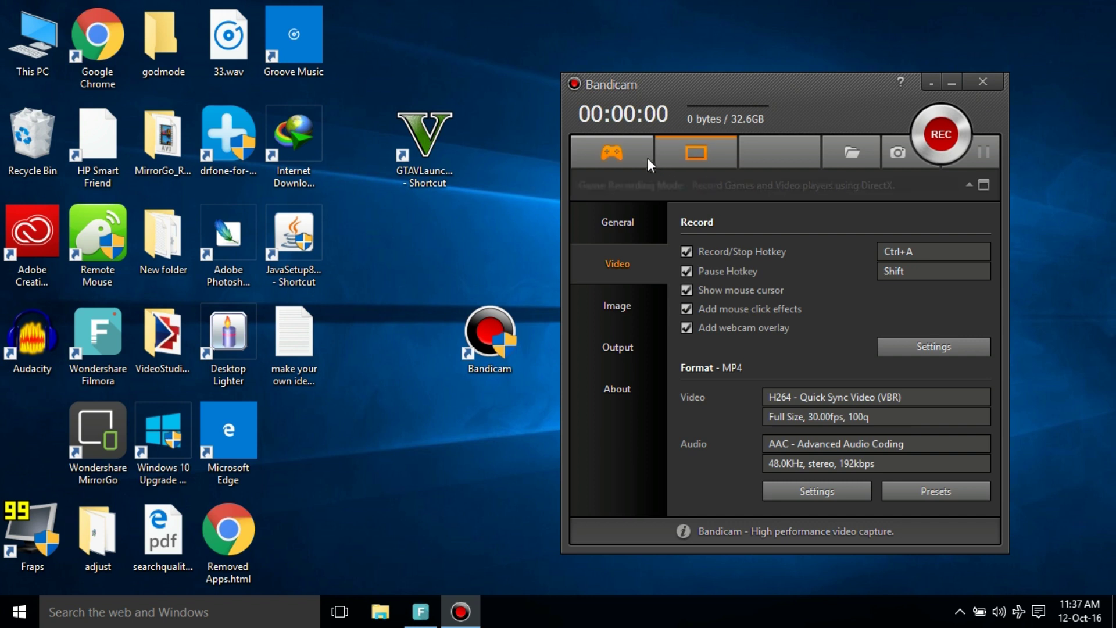
- Switch Bandicam to game recording mode and walk Franklin across the plaza toward the street
{"action": "left_click", "coordinate": [630, 155]}
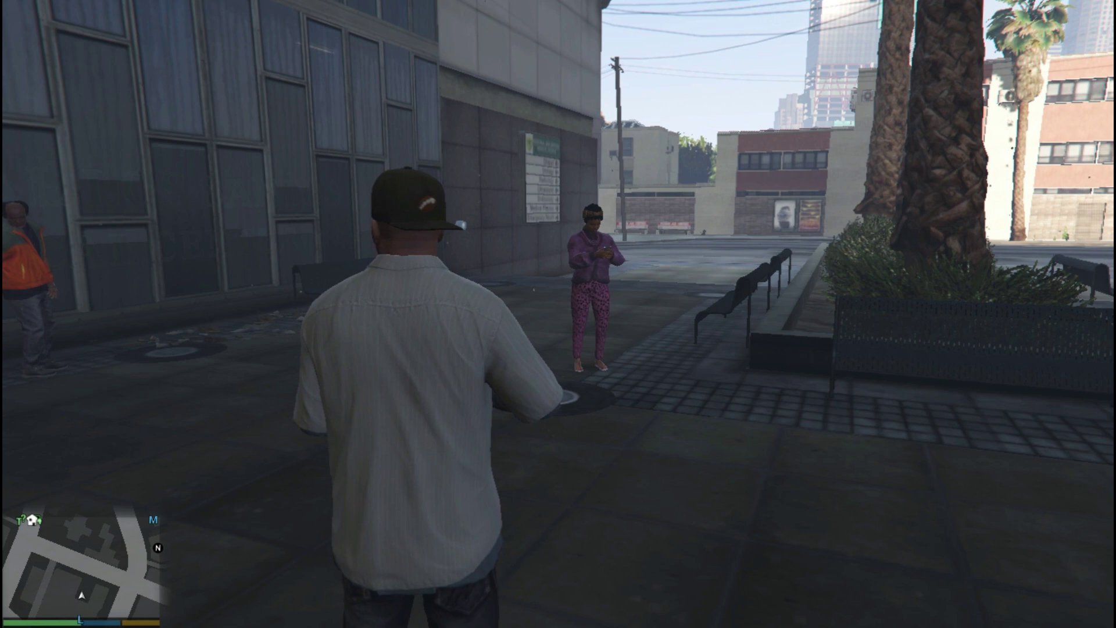
{"action": "key", "text": "w"}
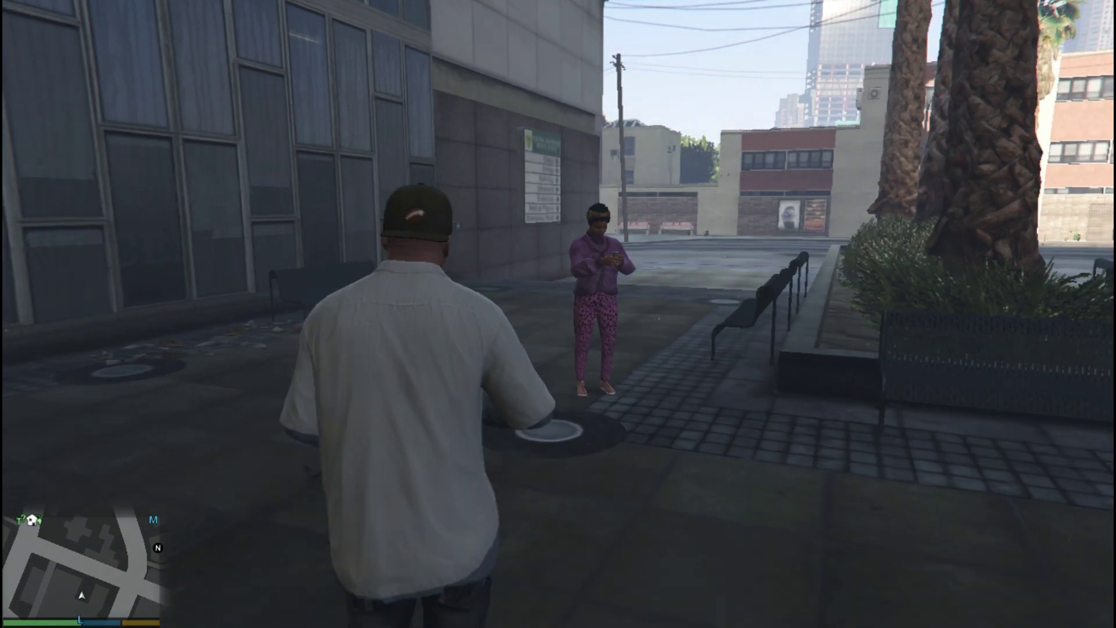
{"action": "key", "text": "w"}
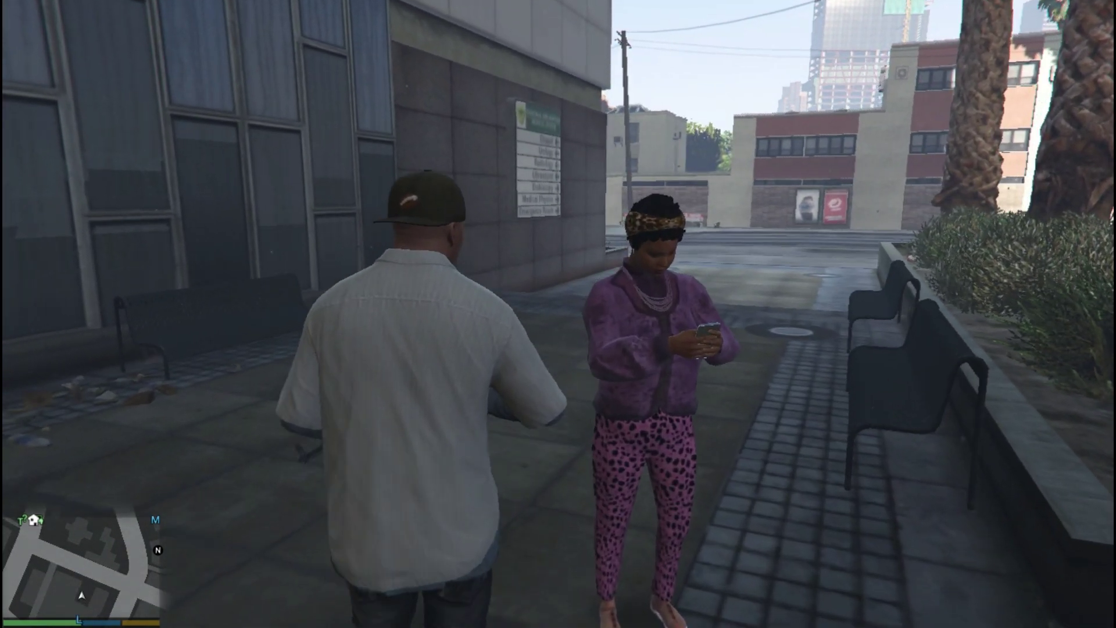
{"action": "key", "text": "w"}
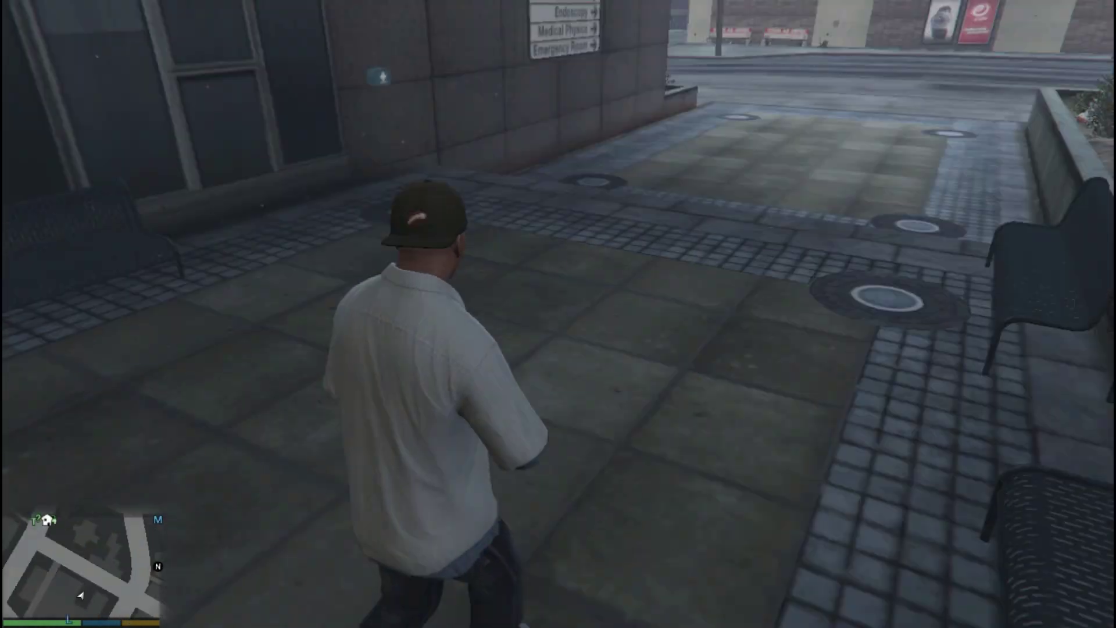
{"action": "key", "text": "w"}
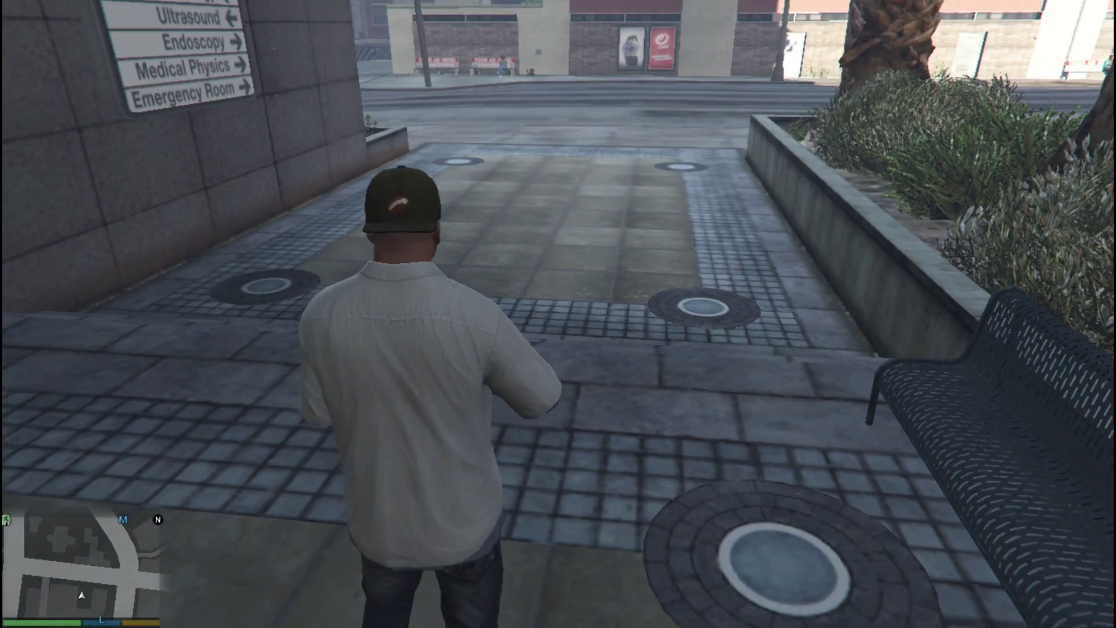
- Aim and fire the assault rifle along the street, then pause the game to the map
{"action": "right_click", "coordinate": [558, 314]}
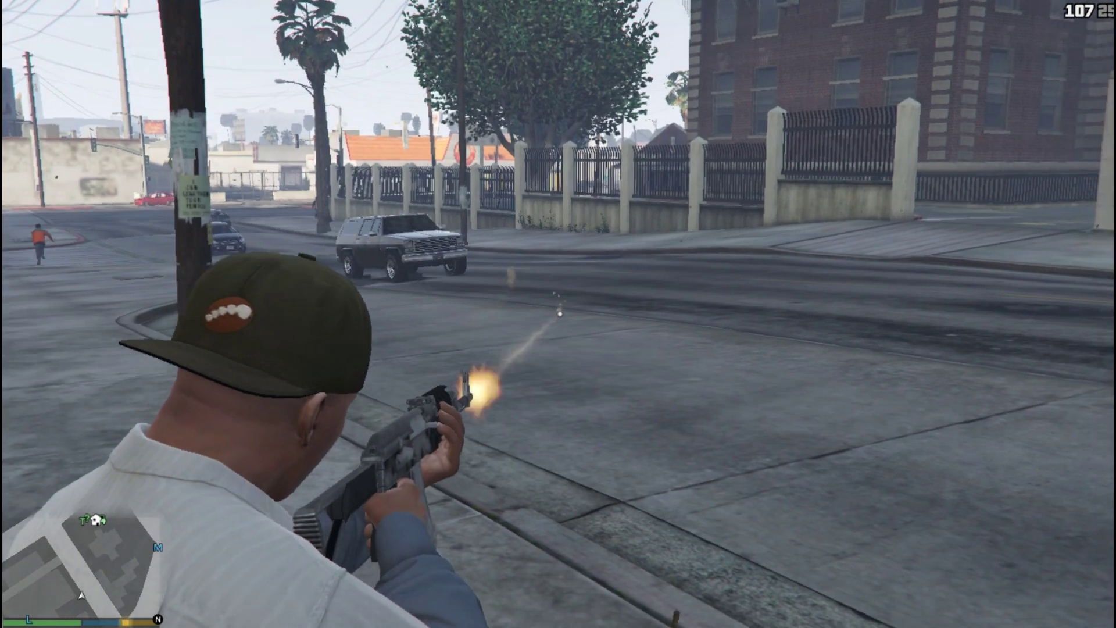
{"action": "left_click", "coordinate": [558, 314]}
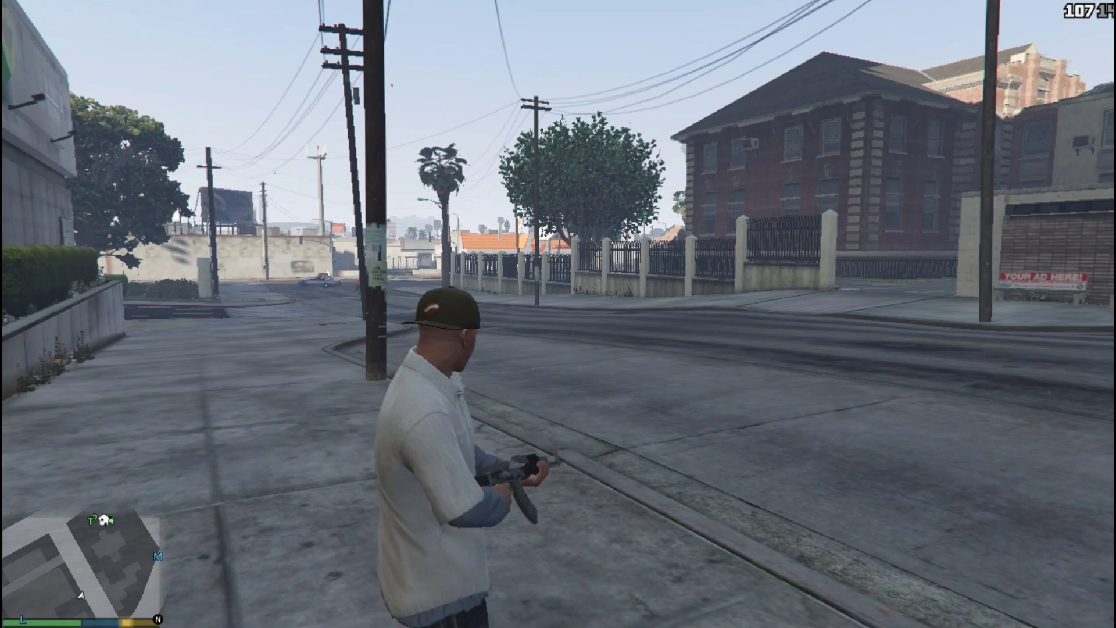
{"action": "key", "text": "Escape"}
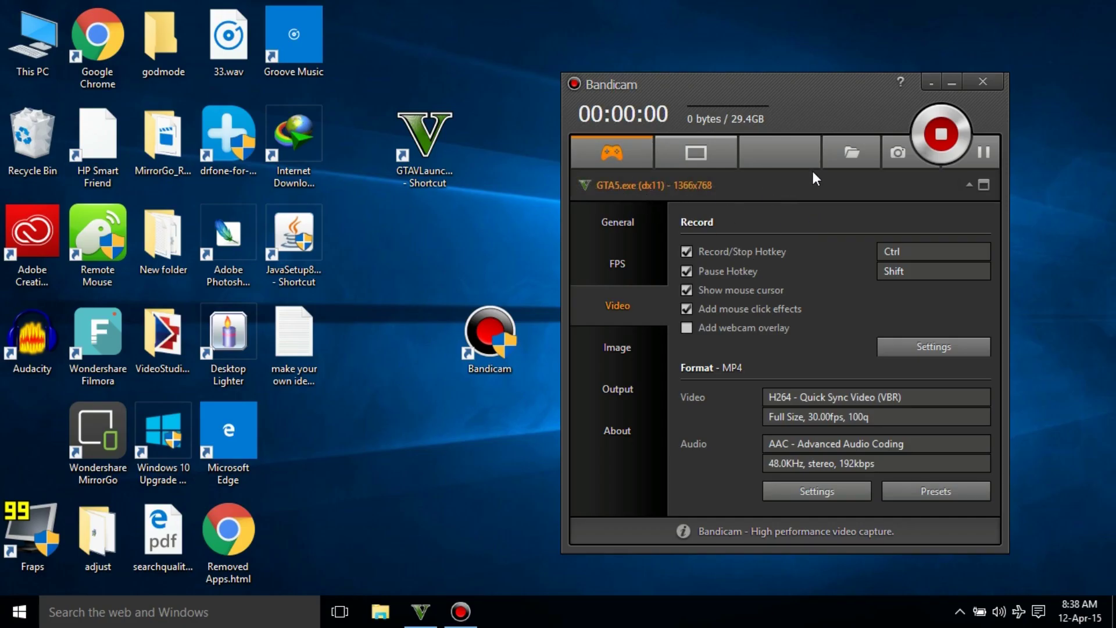
- Open Bandicam's output folder in File Explorer to list the recorded videos
{"action": "left_click", "coordinate": [849, 152]}
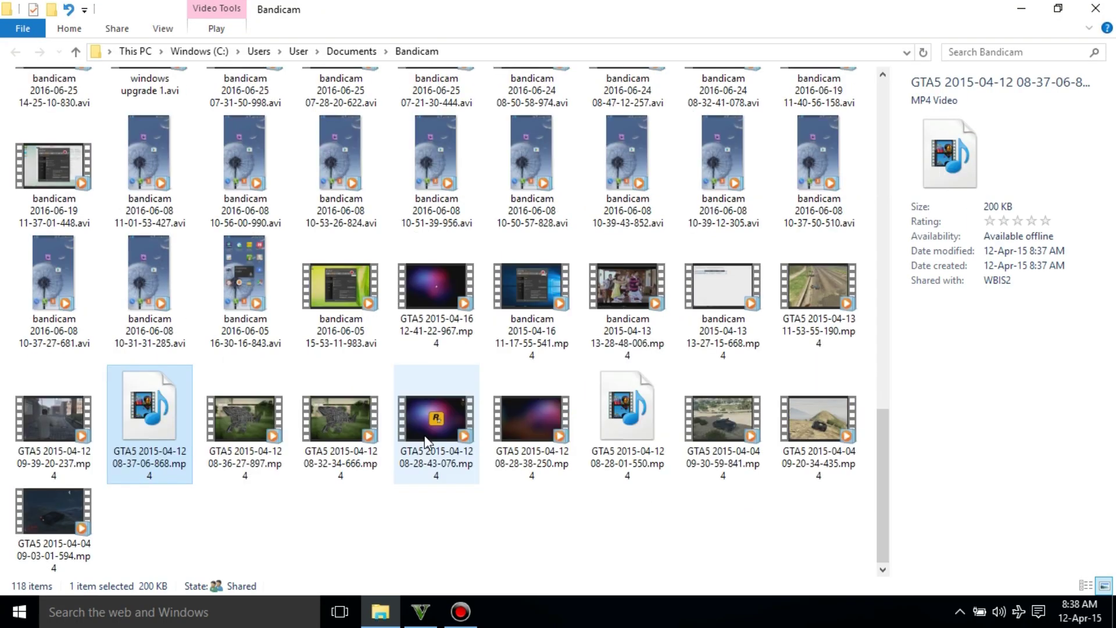
{"action": "left_click", "coordinate": [425, 442]}
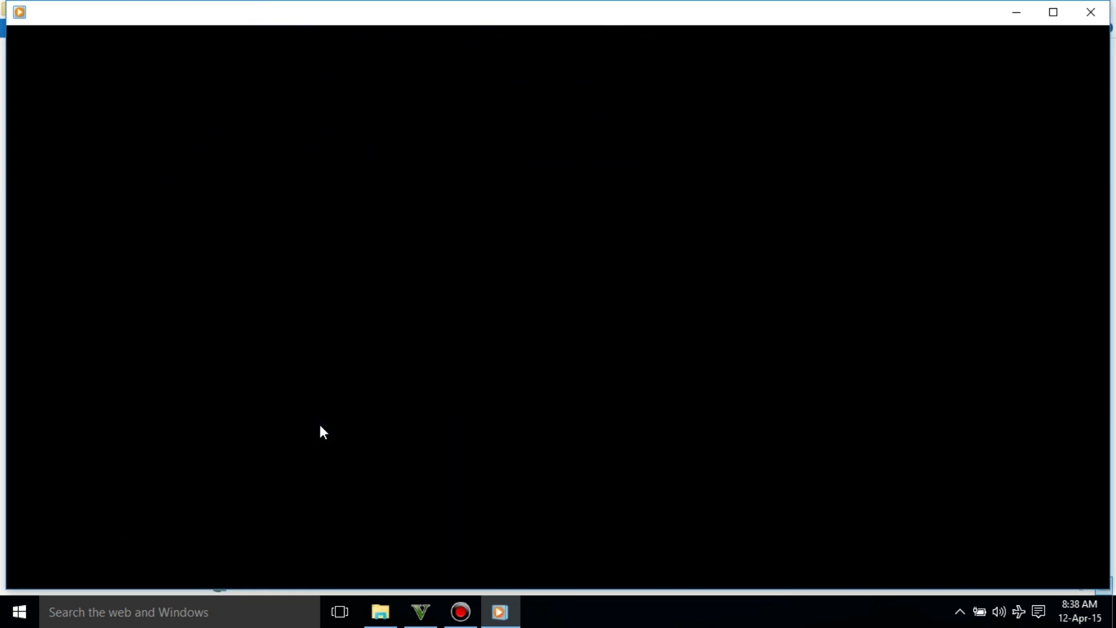
{"action": "left_click", "coordinate": [395, 543]}
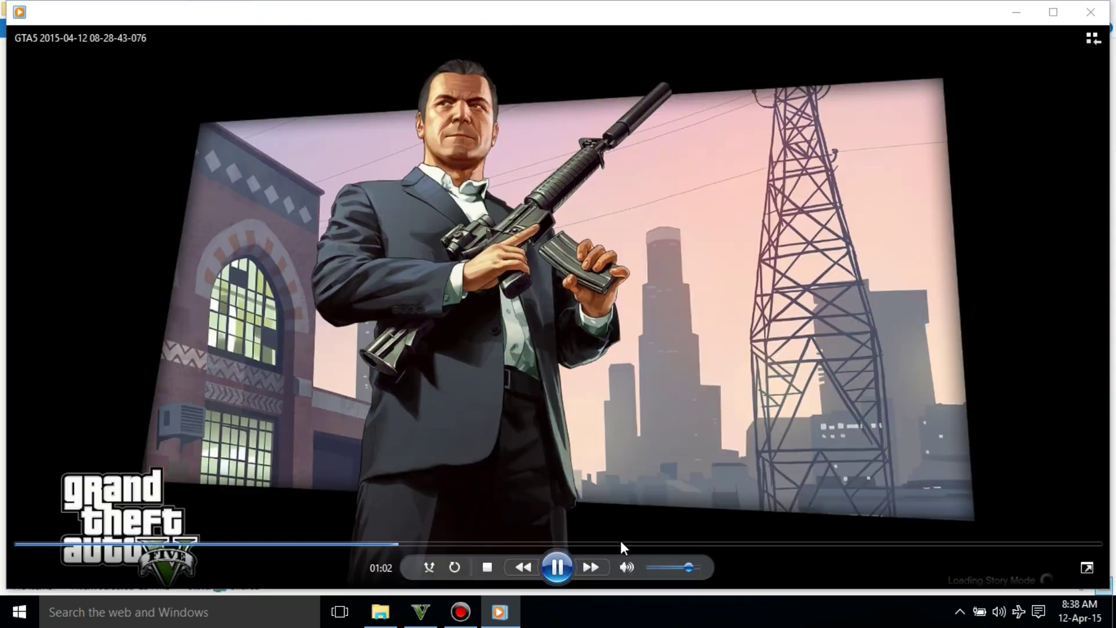
{"action": "left_click", "coordinate": [344, 545]}
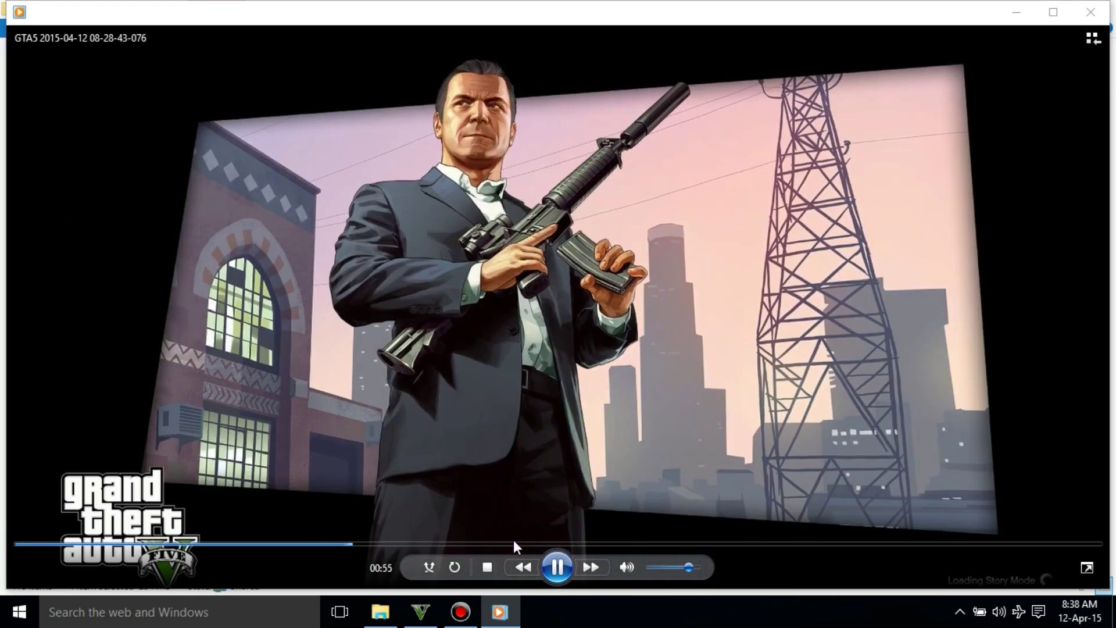
{"action": "left_click", "coordinate": [514, 544]}
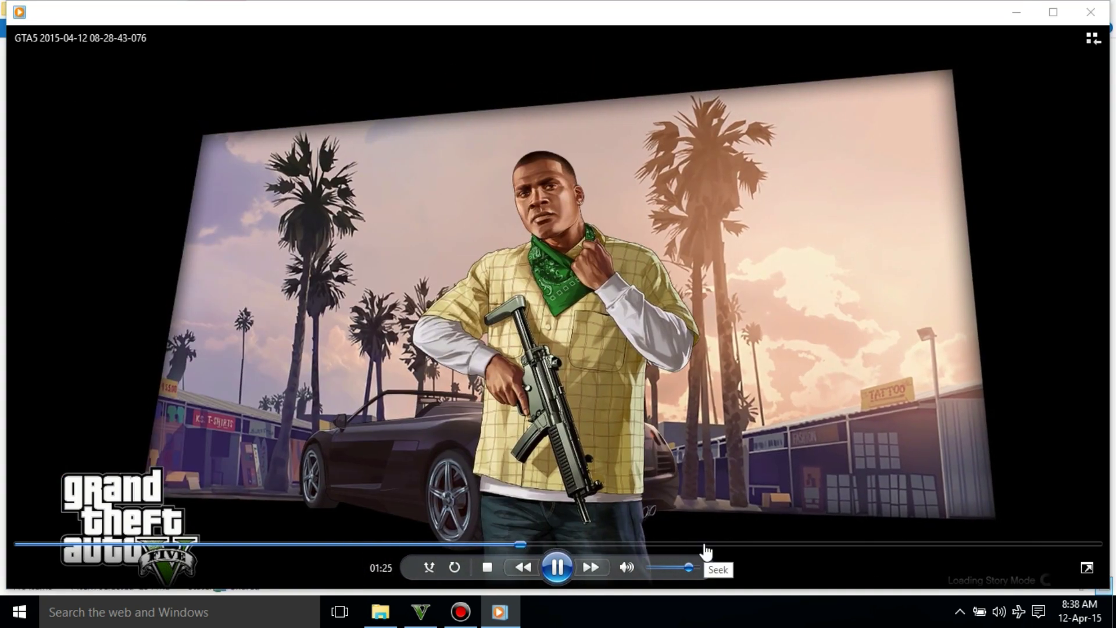
{"action": "left_click", "coordinate": [714, 544]}
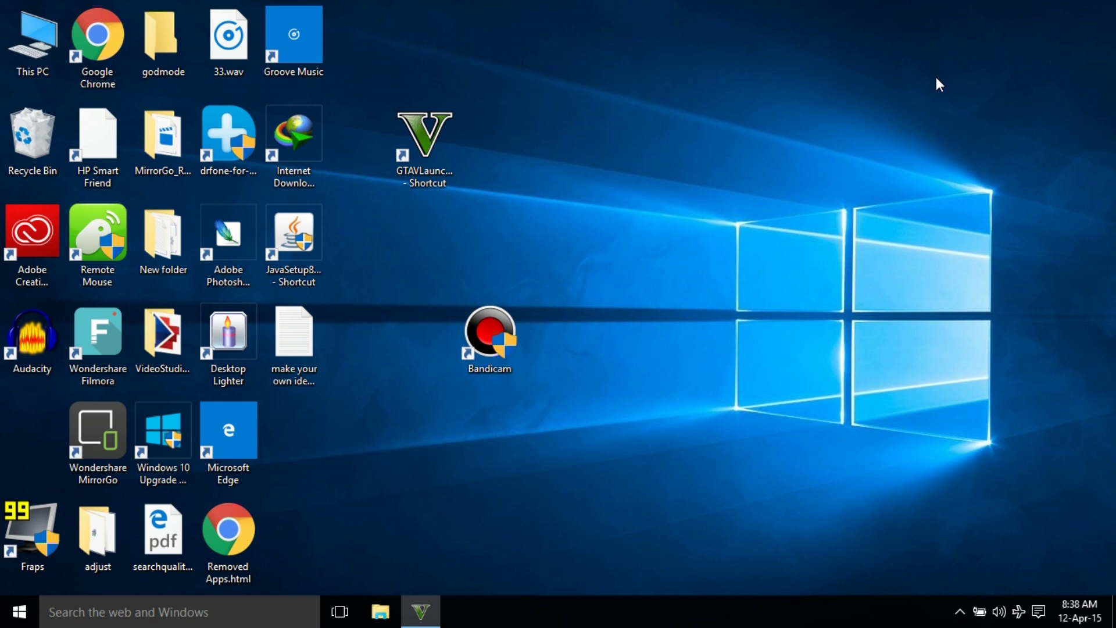